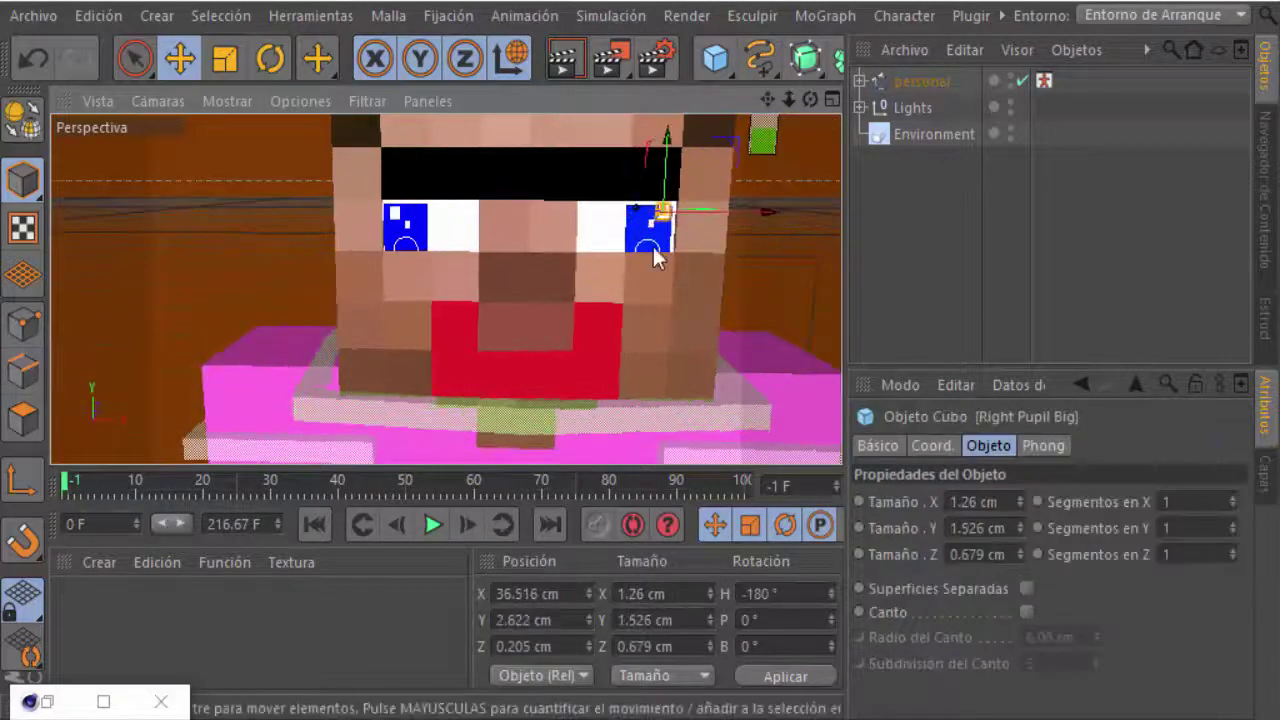
# Select the left pupil's PupilL circle controller to check the pupil position
pyautogui.click(650, 245)
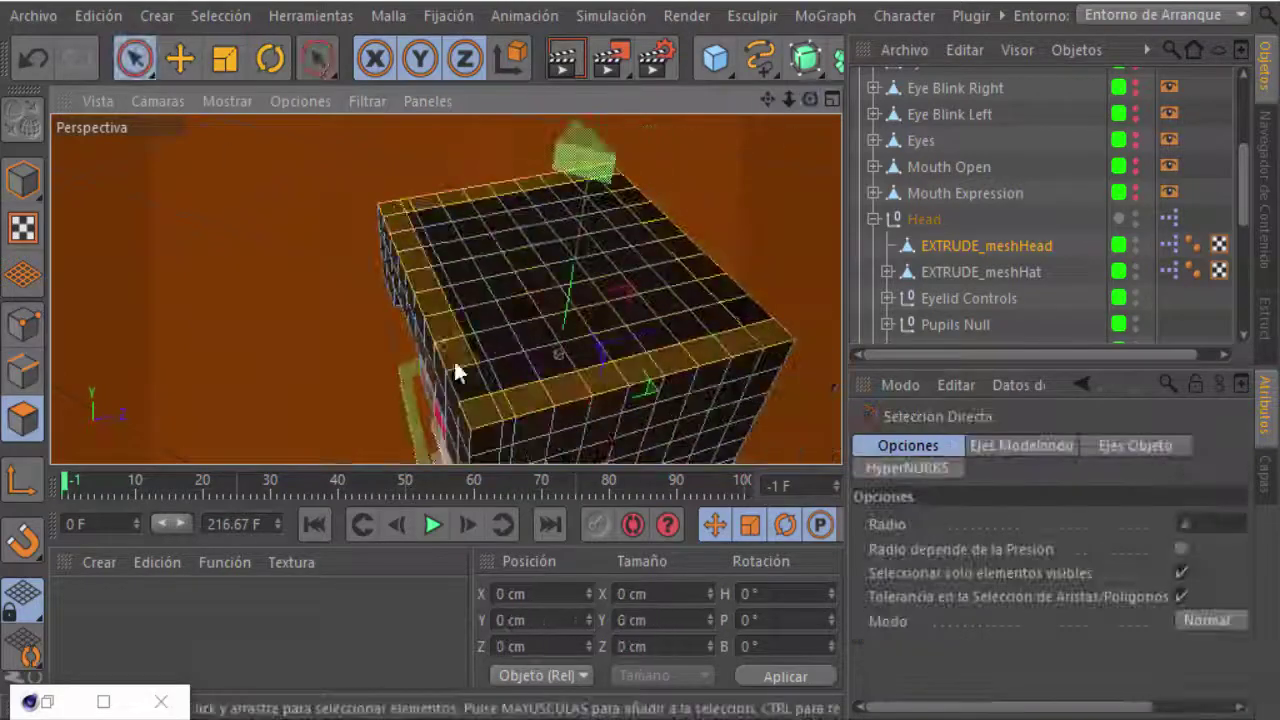
# Choose Extrude from the viewport menu and add meshLegL to the selection
pyautogui.rightClick(665, 304)
pyautogui.click(714, 449)
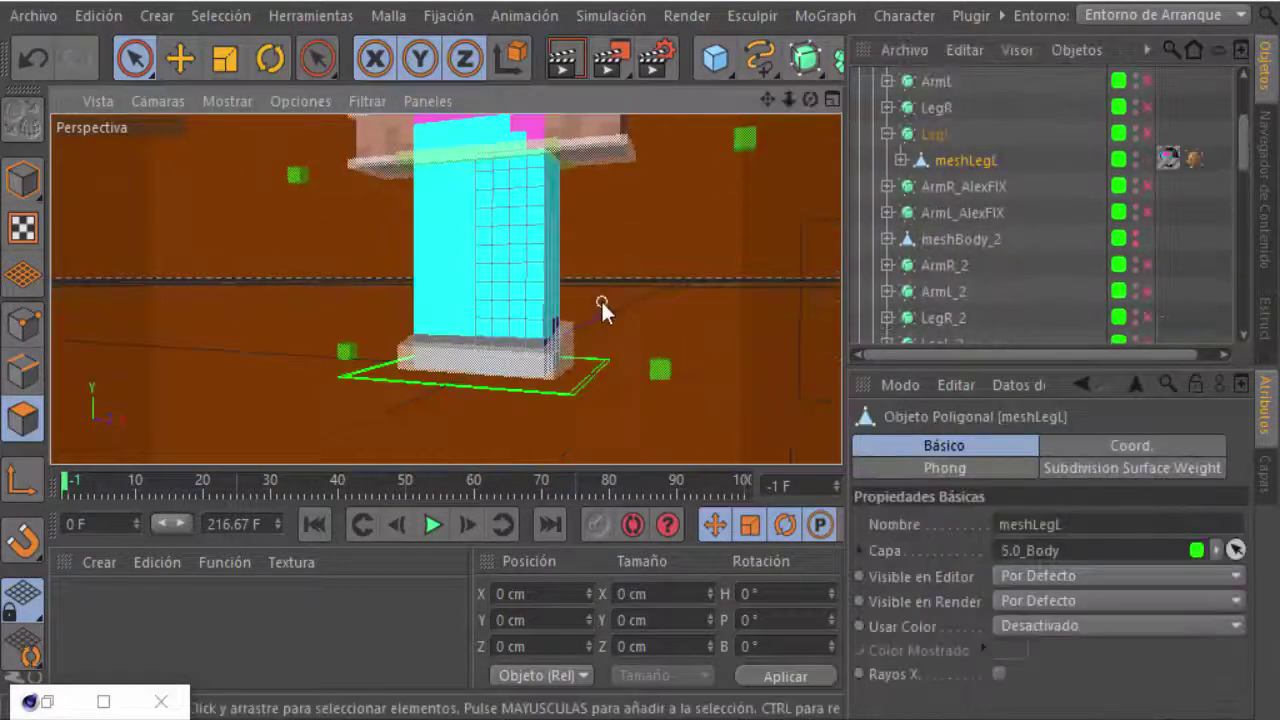
pyautogui.keyDown('shift'); pyautogui.click(958, 186); pyautogui.keyUp('shift')
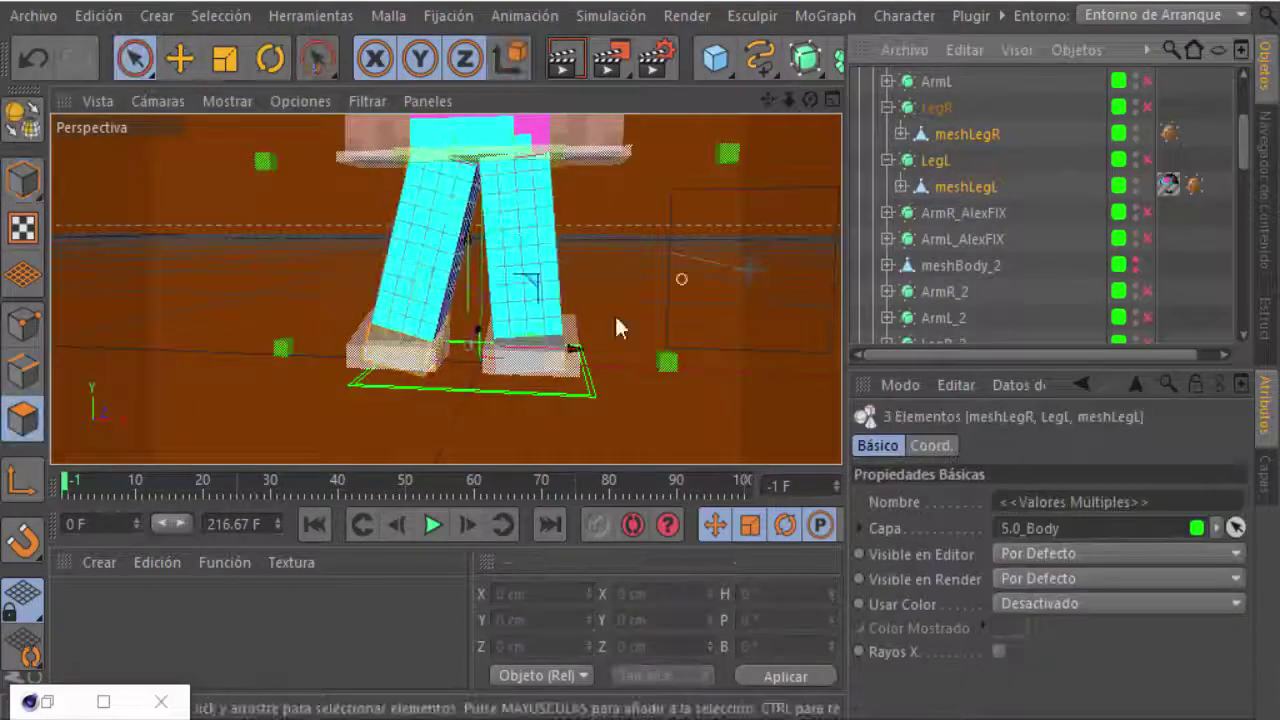
# Orbit down to the character's feet and return to Live Selection
pyautogui.scroll(5, 614, 313)
pyautogui.moveTo(359, 313)
pyautogui.keyDown('alt'); pyautogui.mouseDown()
pyautogui.moveTo(494, 283)
pyautogui.moveTo(737, 186)
pyautogui.moveTo(443, 286)
pyautogui.moveTo(400, 348)
pyautogui.moveTo(605, 343)
pyautogui.mouseUp(); pyautogui.keyUp('alt')
pyautogui.press('d')
pyautogui.press('space')
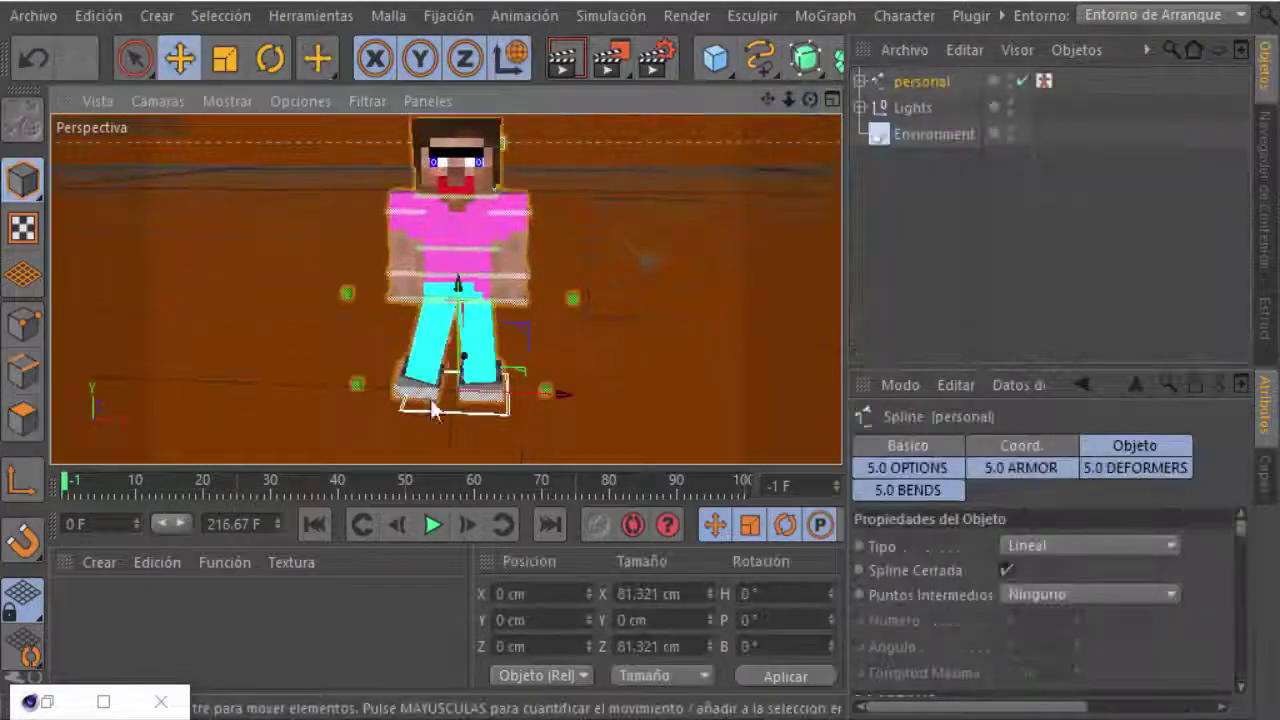
# Rotate and move the foot and leg goals to spread the legs, then drag goalArmL_L up to raise the arm
pyautogui.click(480, 405)
pyautogui.press('r')
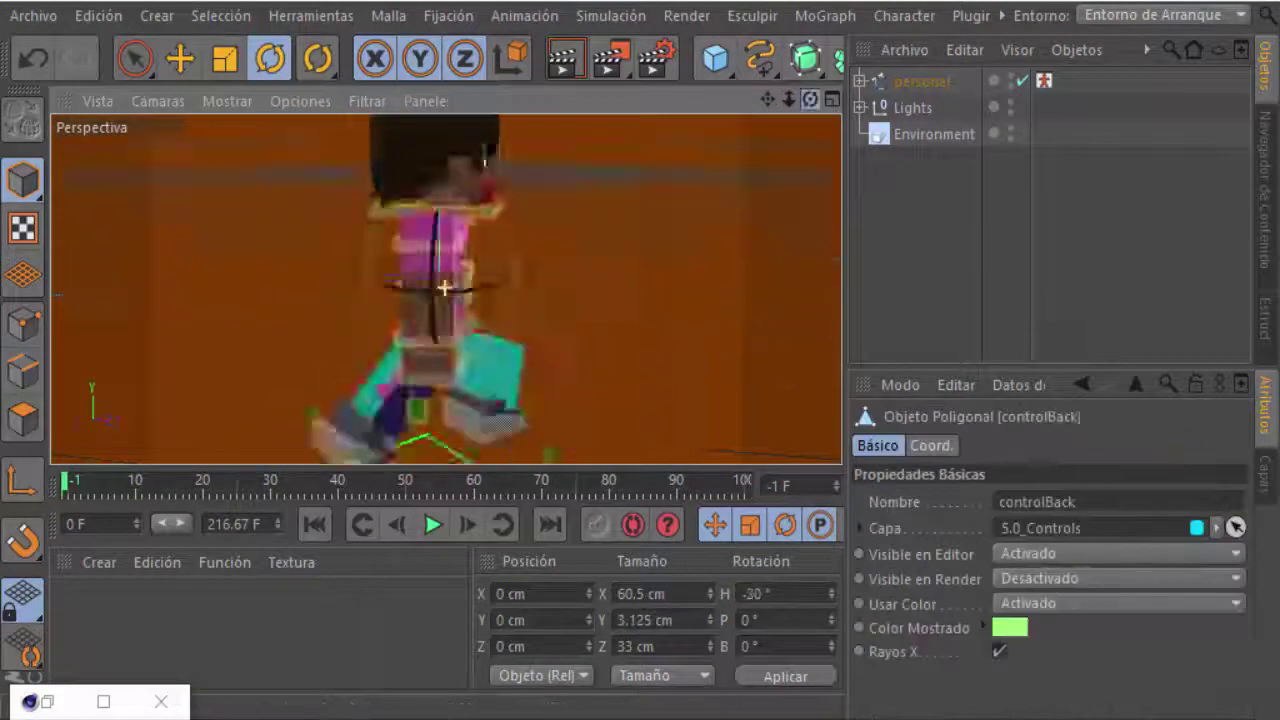
pyautogui.press('e')
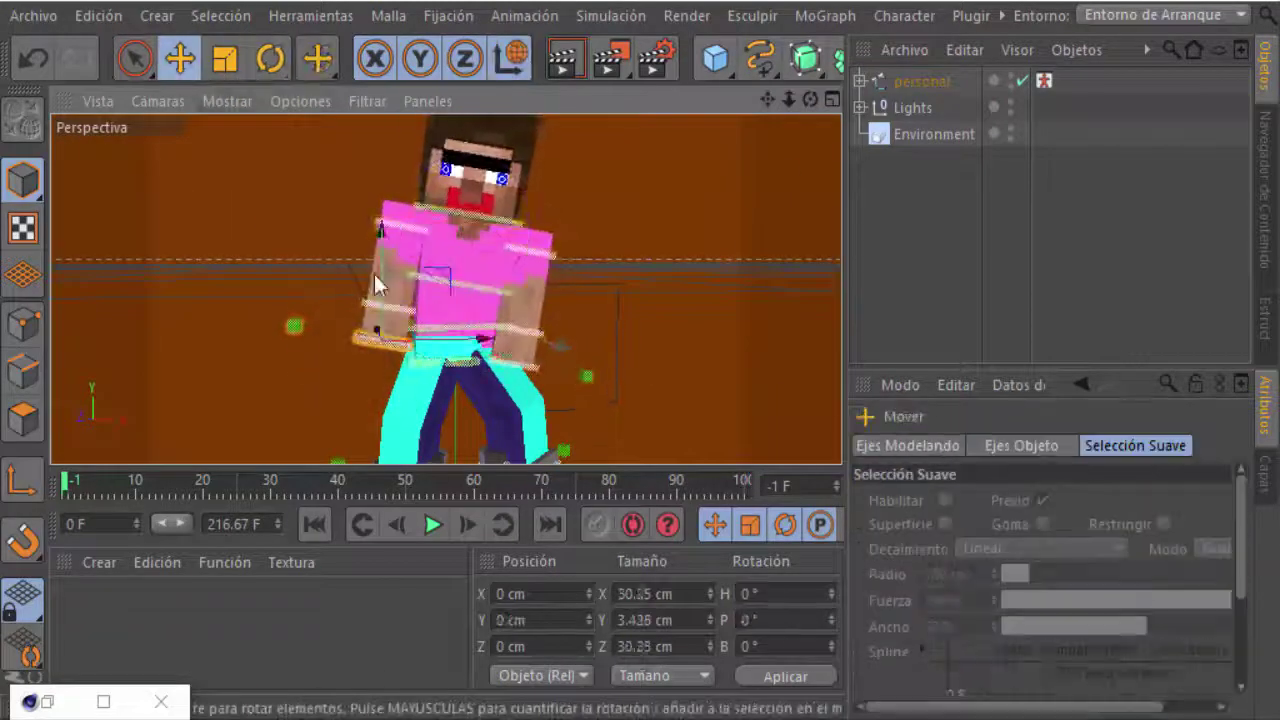
pyautogui.click(376, 284)
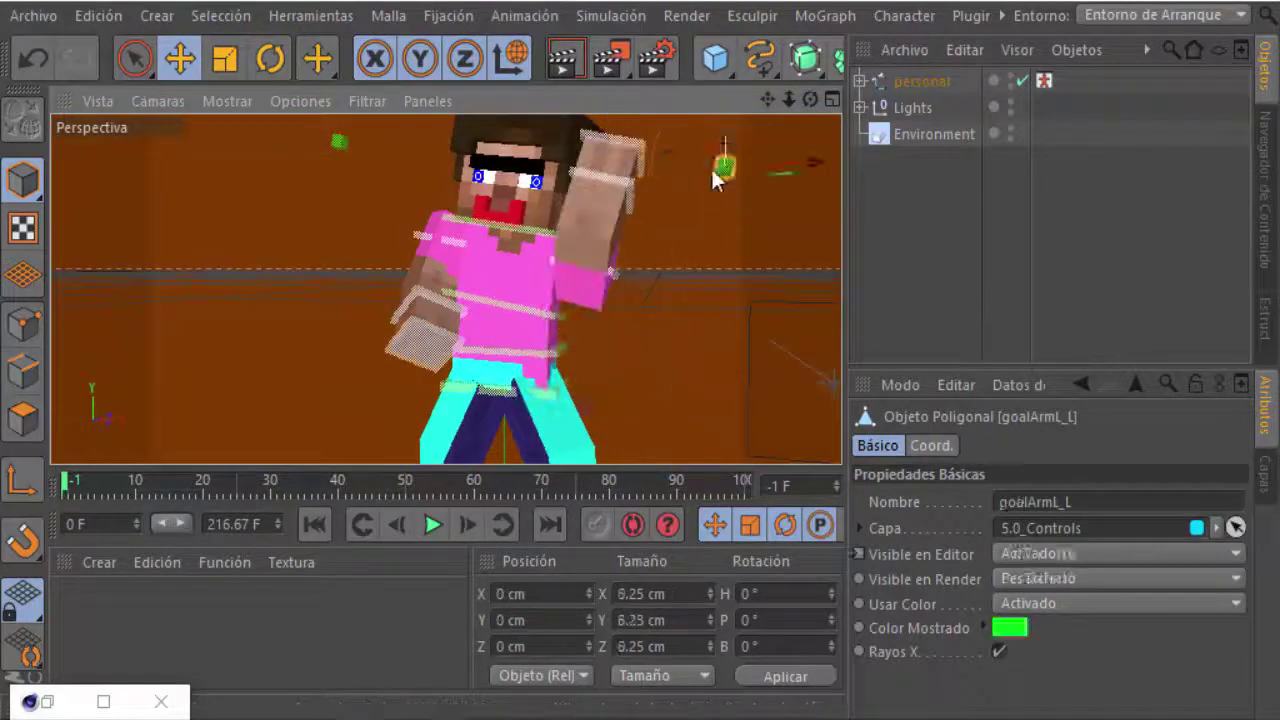
pyautogui.moveTo(714, 178); pyautogui.dragTo(826, 168)
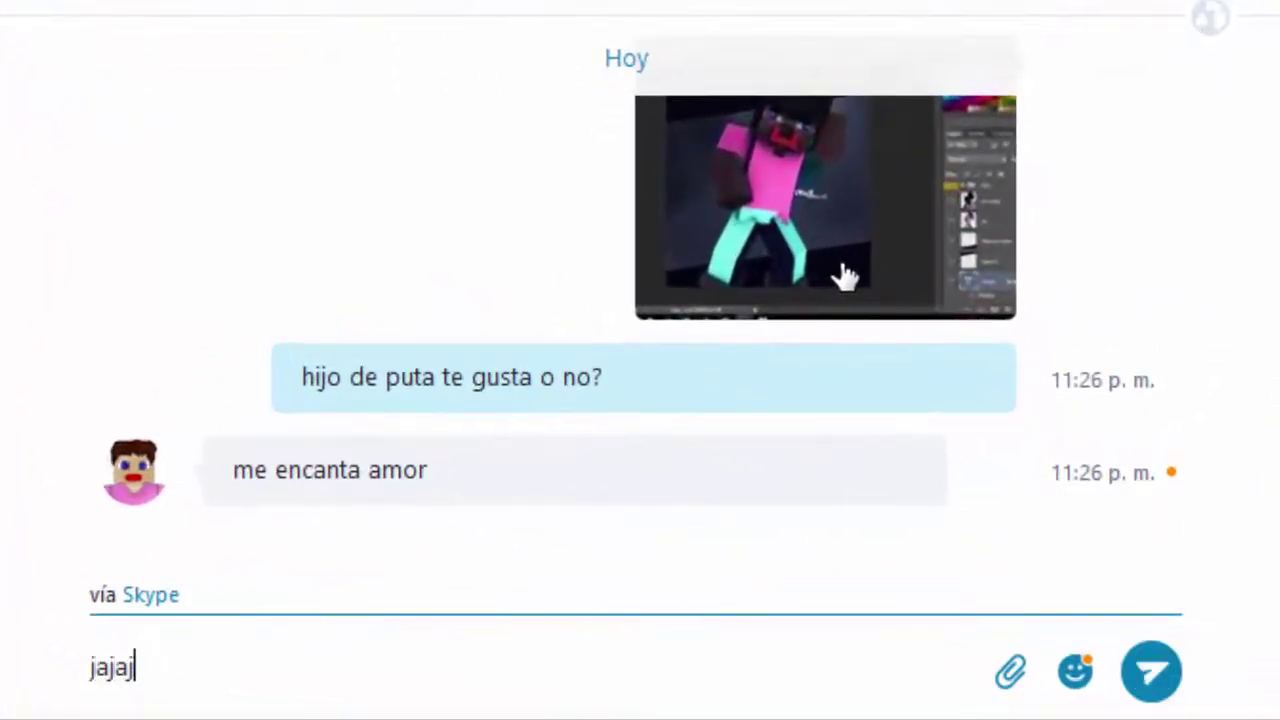
# Reply 'jajaj este men', then send a message saying the chat is being recorded for the video
pyautogui.write('jajaj este men')
pyautogui.press('Return')
pyautogui.write('espera y lo gu')
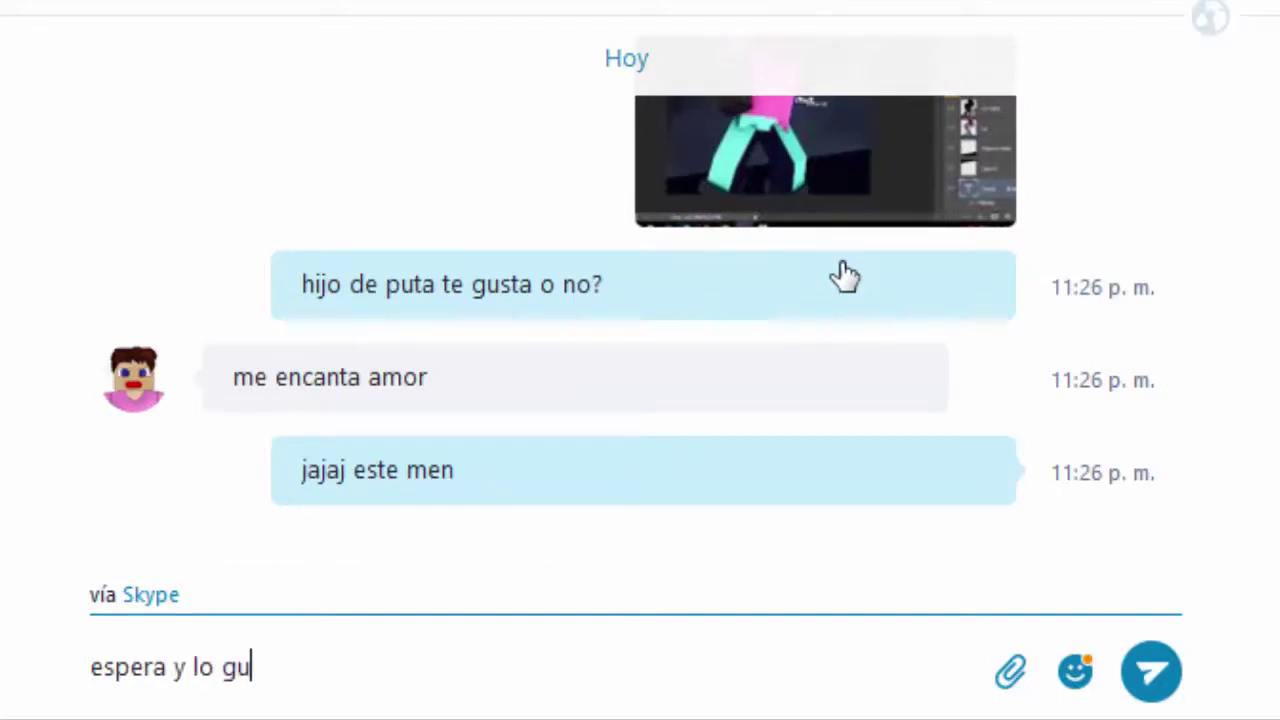
pyautogui.press('BackSpace')
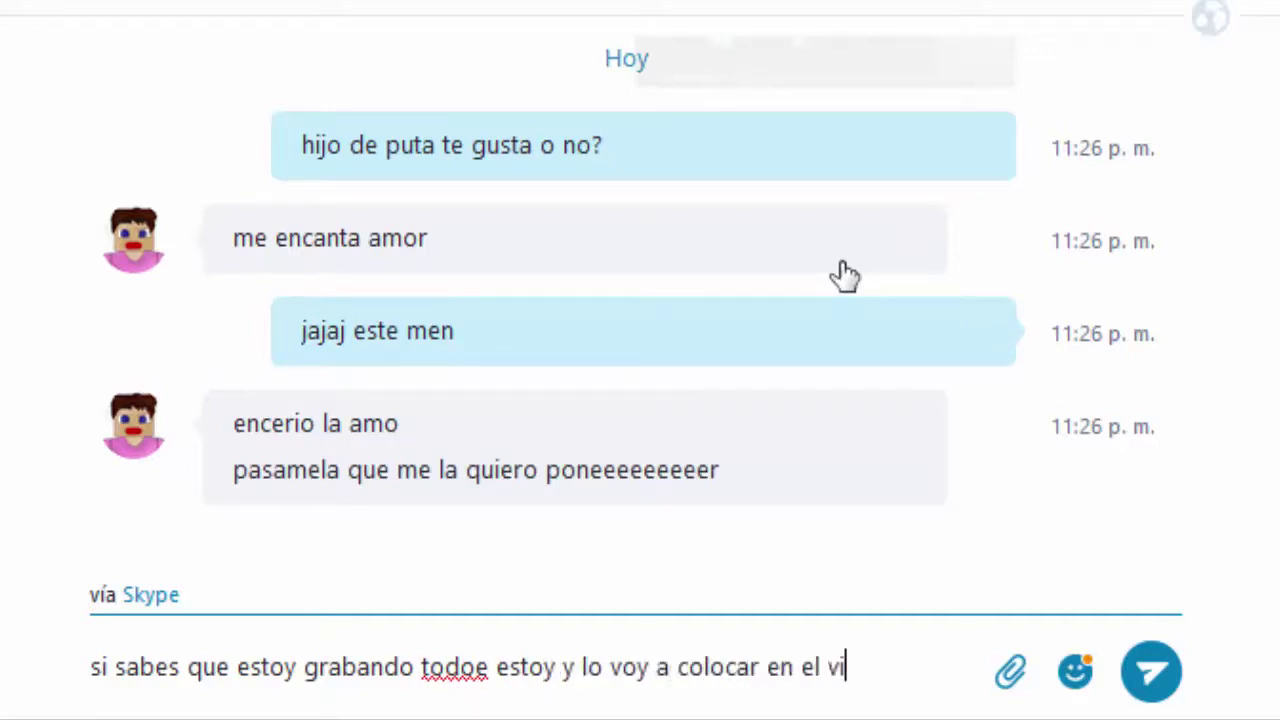
pyautogui.write('deo')
pyautogui.press('Return')
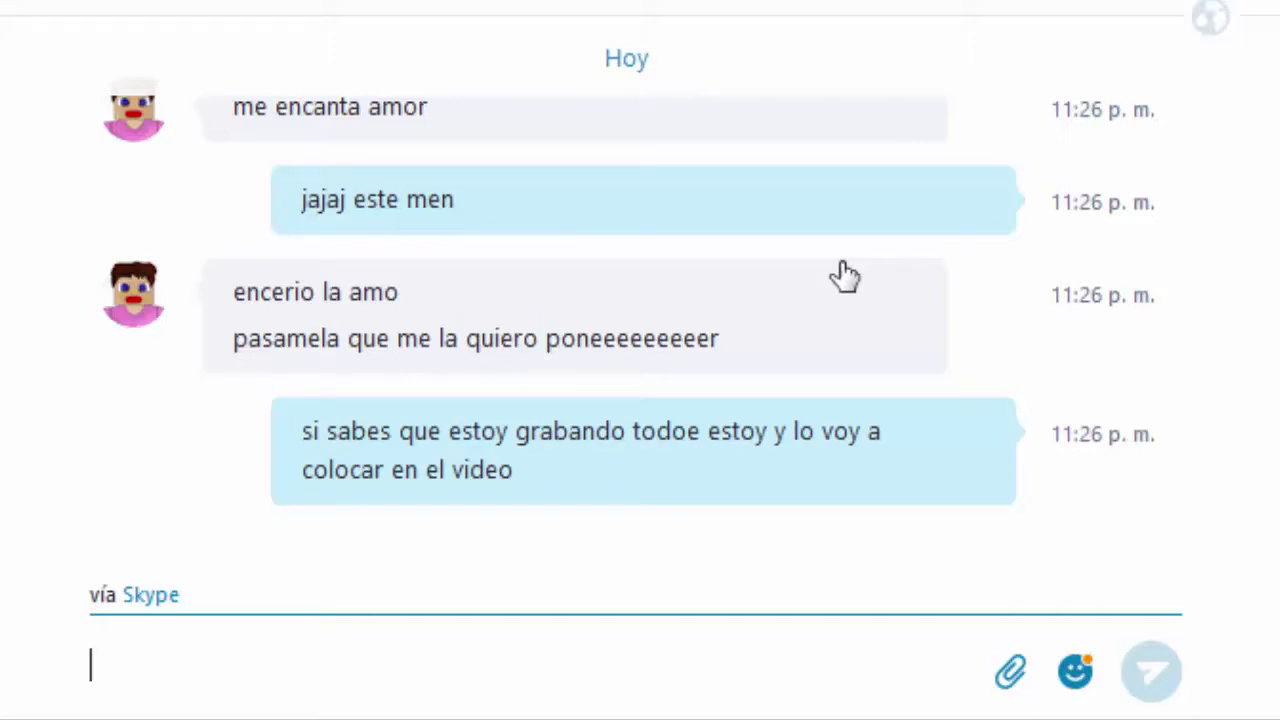
pyautogui.scroll(1, 843, 276)
pyautogui.scroll(2, 843, 276)
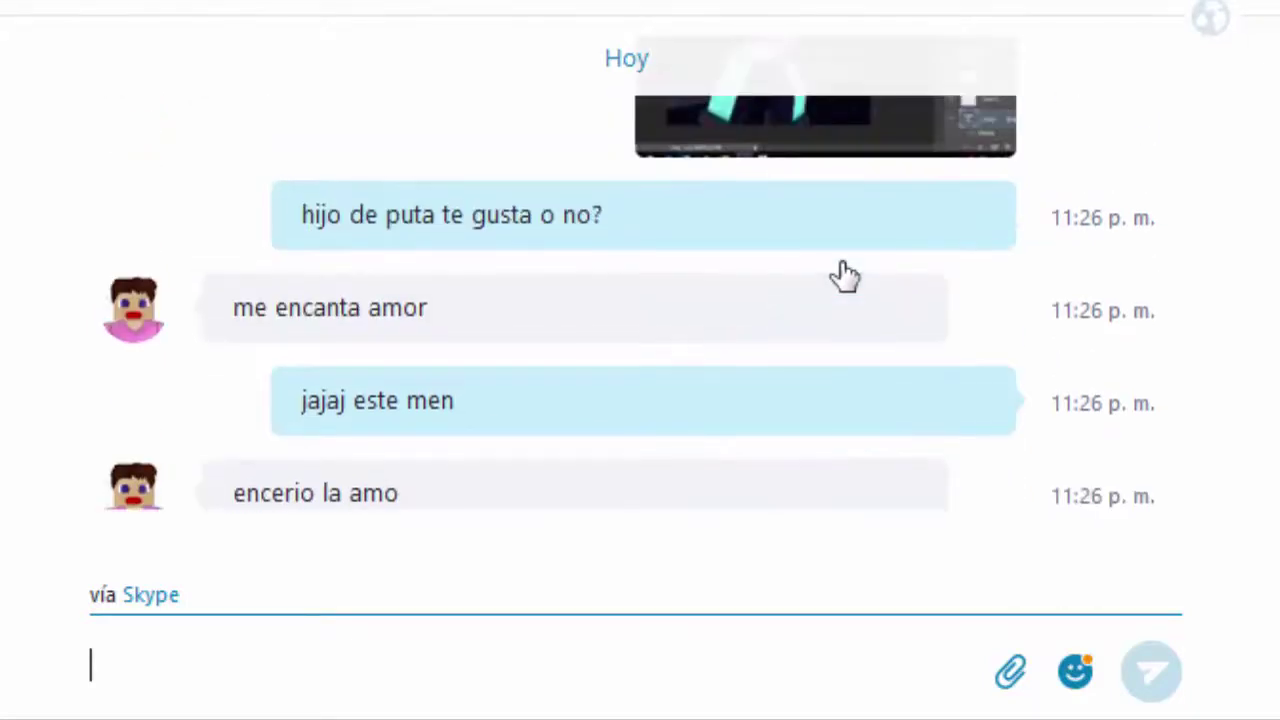
pyautogui.scroll(3, 843, 276)
pyautogui.scroll(3, 843, 276)
pyautogui.scroll(2, 843, 276)
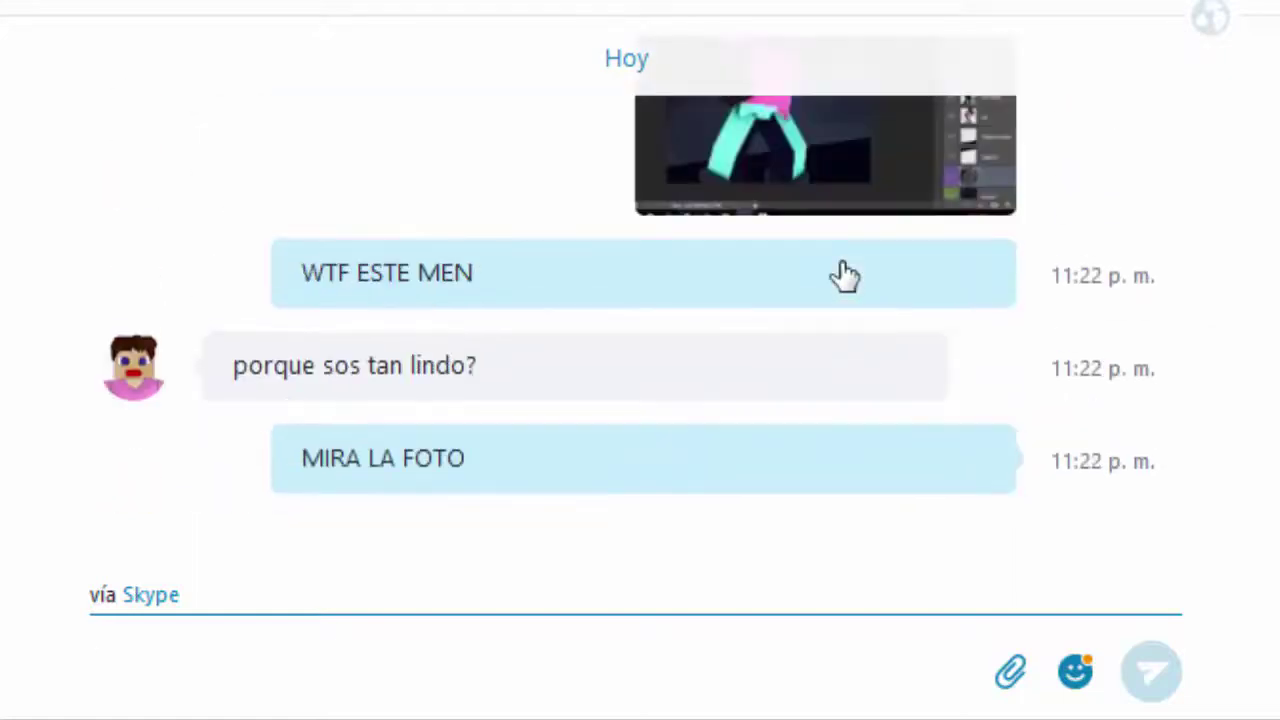
pyautogui.scroll(2, 843, 276)
pyautogui.scroll(2, 843, 276)
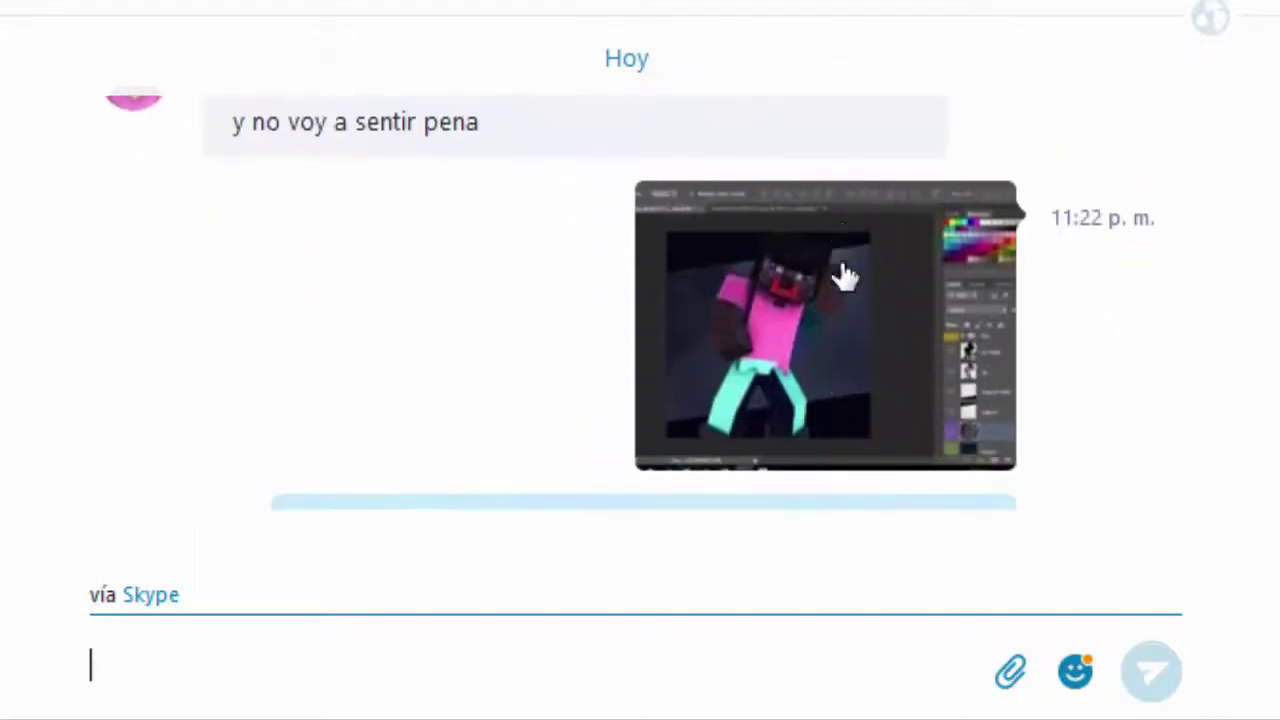
pyautogui.scroll(-2, 843, 276)
pyautogui.scroll(3, 843, 276)
pyautogui.scroll(3, 843, 276)
pyautogui.scroll(1, 843, 276)
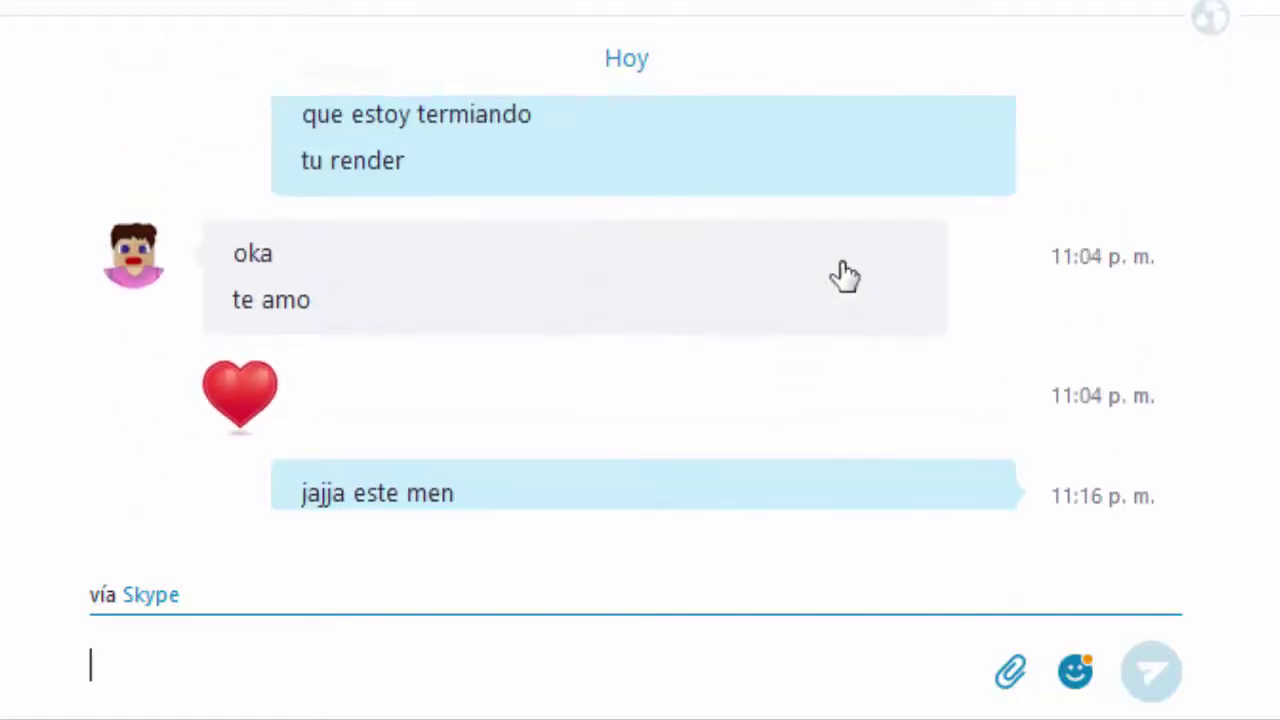
pyautogui.scroll(2, 843, 276)
pyautogui.scroll(-2, 843, 276)
pyautogui.scroll(-3, 843, 276)
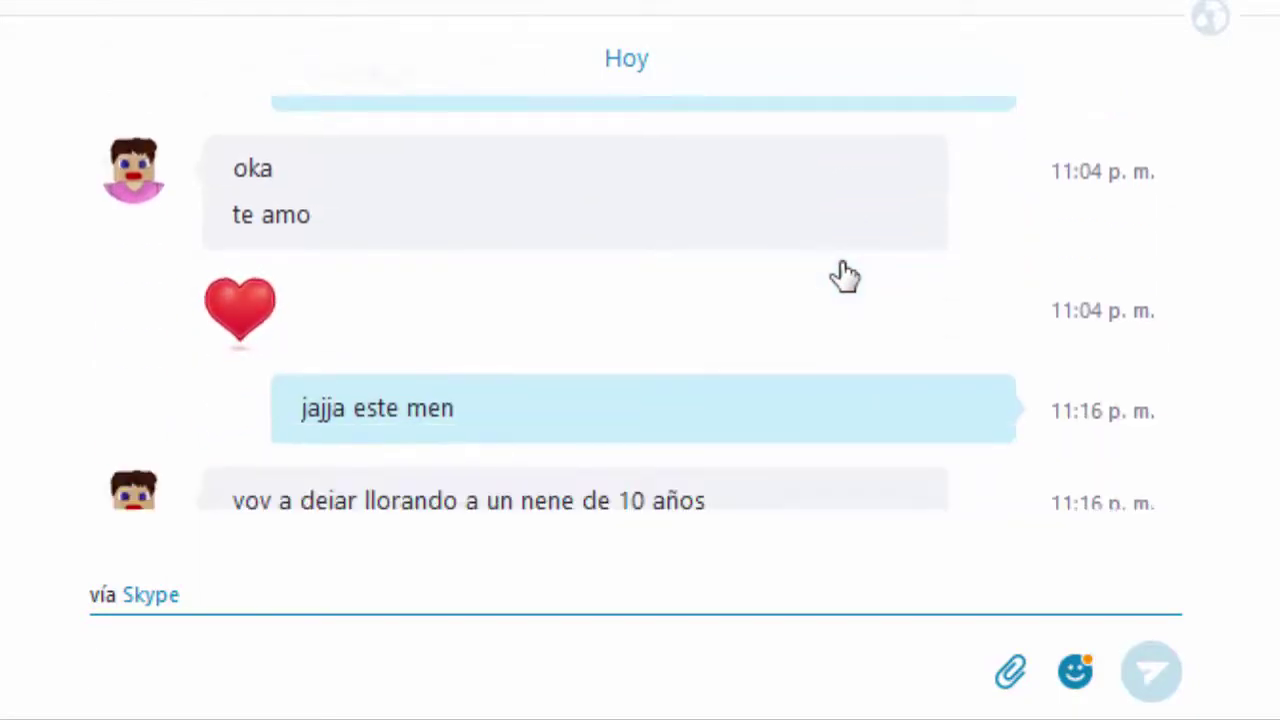
pyautogui.scroll(-2, 843, 276)
pyautogui.scroll(-2, 843, 276)
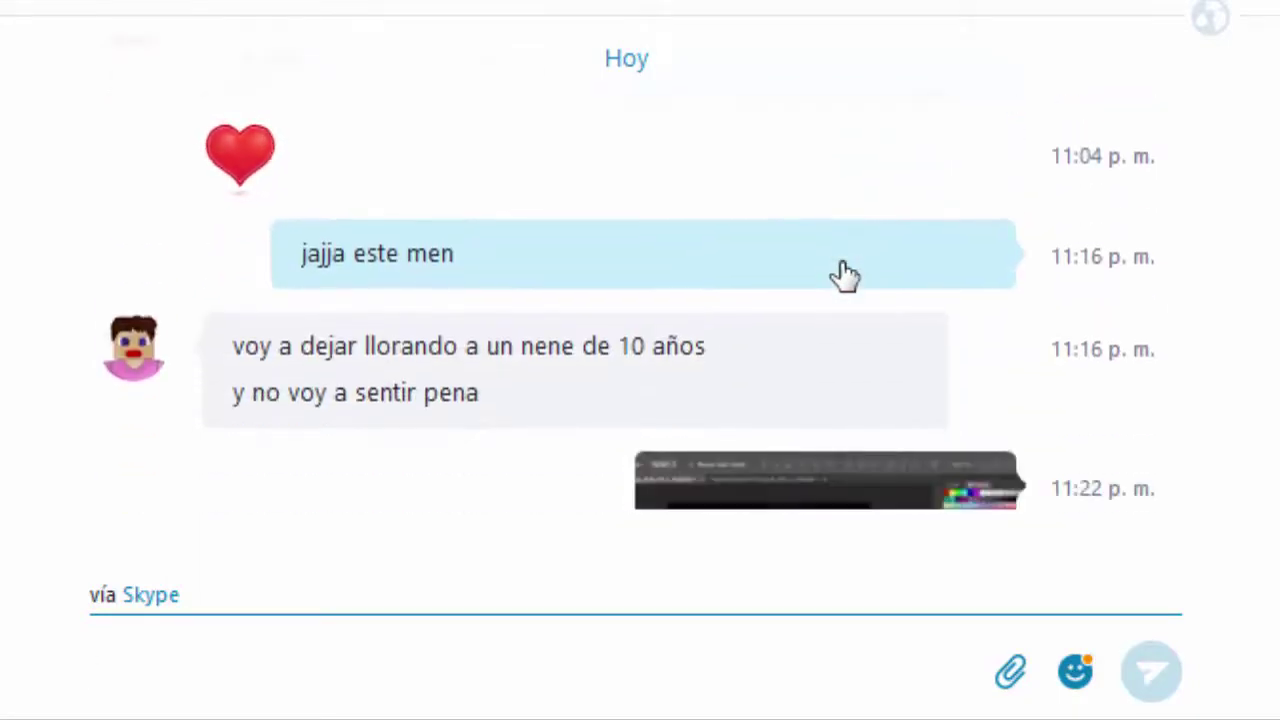
pyautogui.scroll(-1, 843, 276)
pyautogui.scroll(-3, 843, 276)
pyautogui.scroll(-1, 843, 276)
pyautogui.scroll(-2, 843, 276)
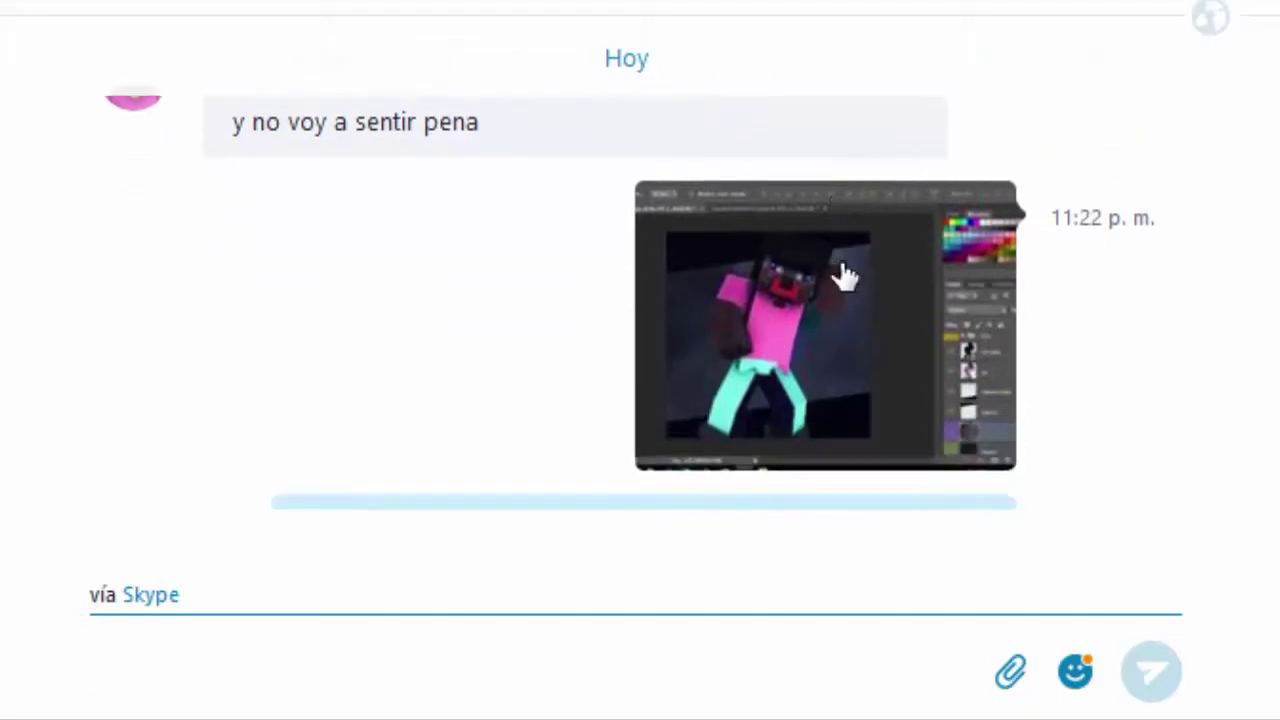
pyautogui.scroll(-3, 843, 276)
pyautogui.scroll(4, 843, 276)
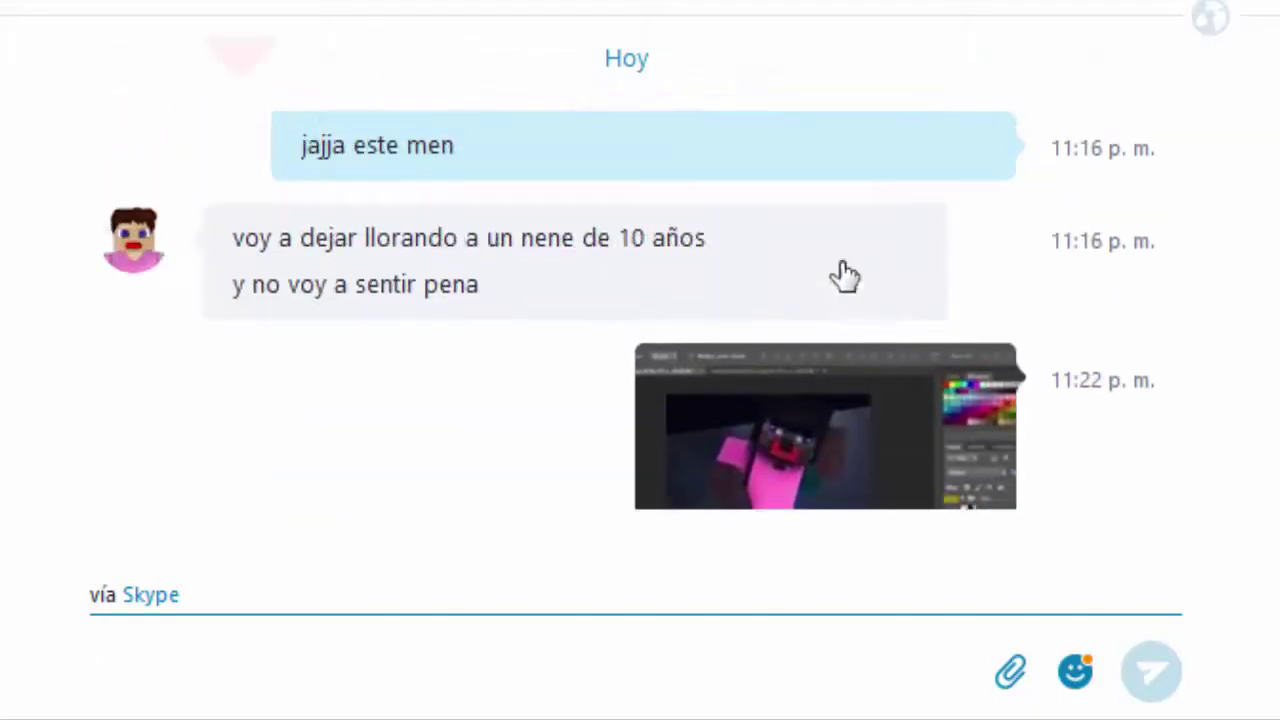
pyautogui.scroll(-3, 843, 276)
pyautogui.scroll(-5, 843, 276)
pyautogui.scroll(-4, 843, 276)
pyautogui.scroll(-6, 843, 276)
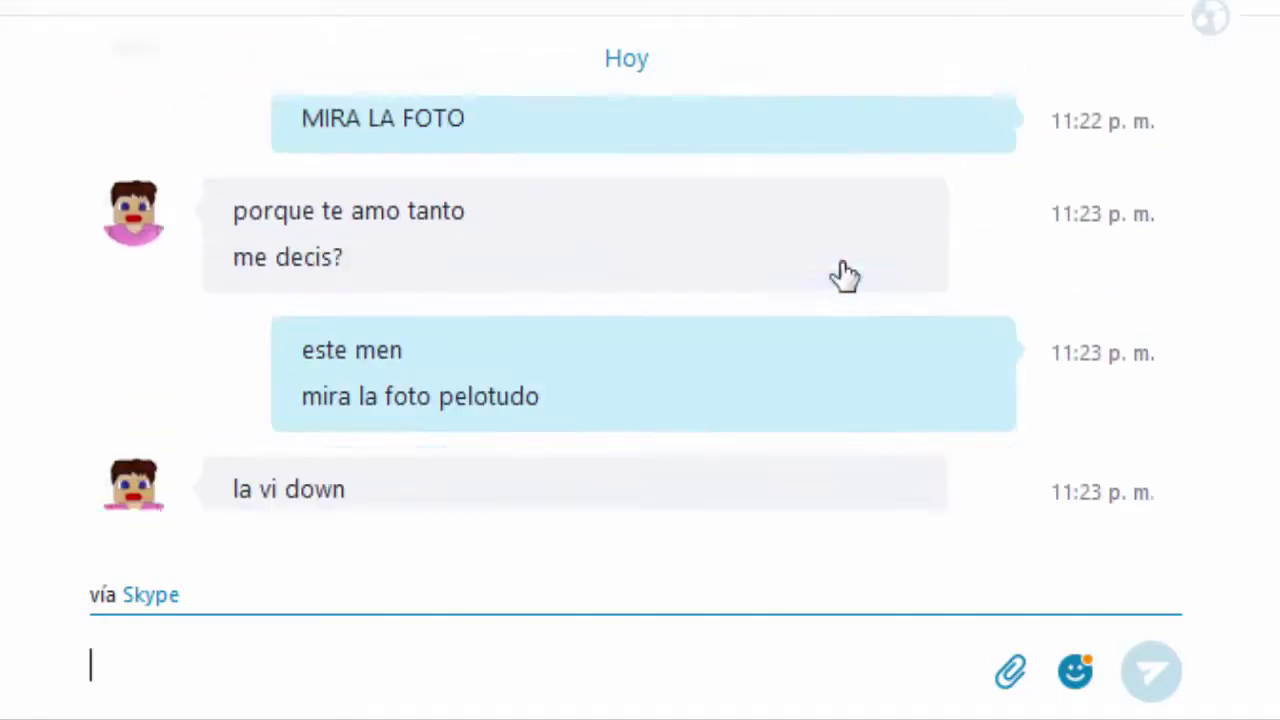
pyautogui.scroll(-4, 843, 276)
pyautogui.scroll(-4, 843, 276)
pyautogui.scroll(-2, 843, 276)
pyautogui.scroll(-1, 843, 276)
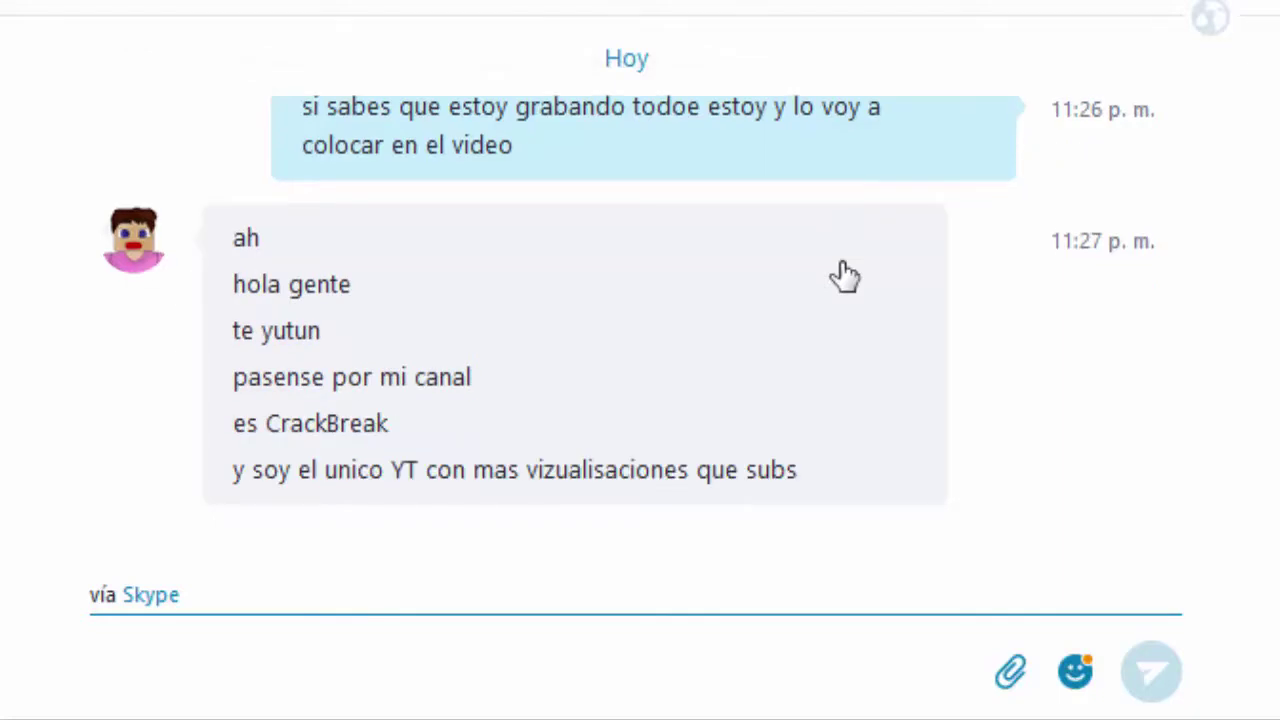
# Send the laughing reply 'jajaja ja', then send 'mucho spam'
pyautogui.write('jajaja ')
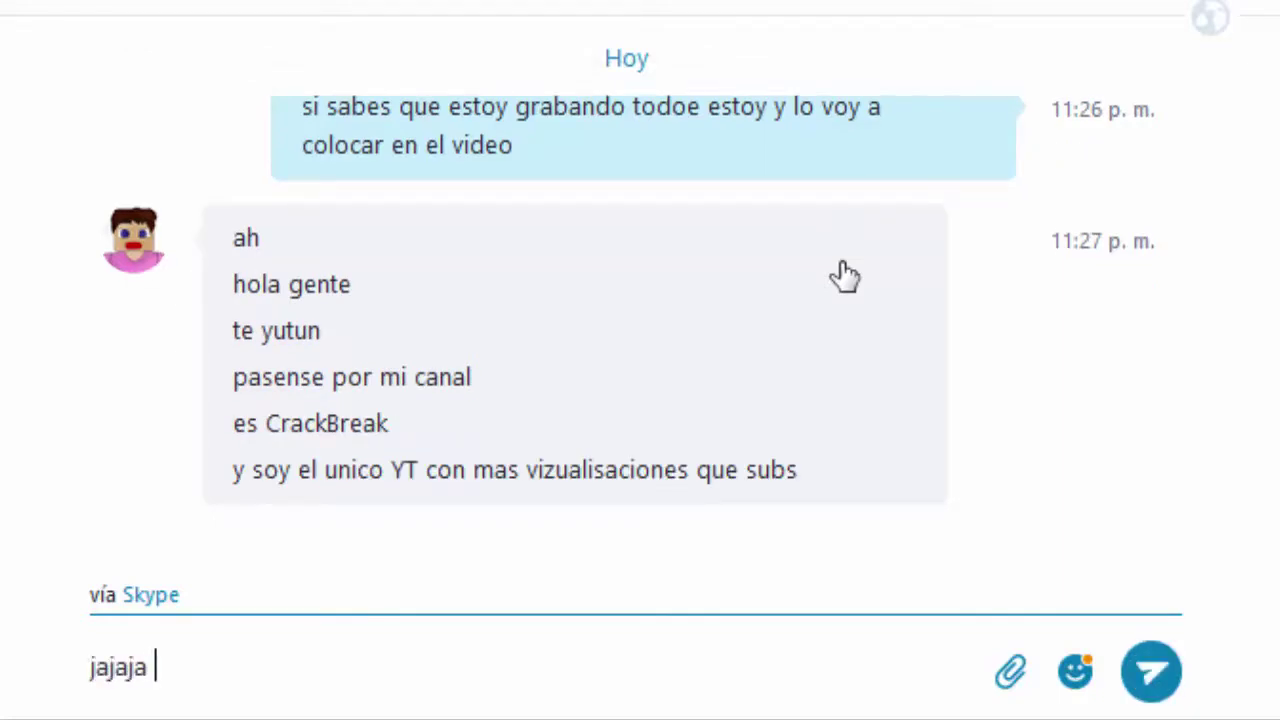
pyautogui.write('ja')
pyautogui.press('Return')
pyautogui.write('mcuh')
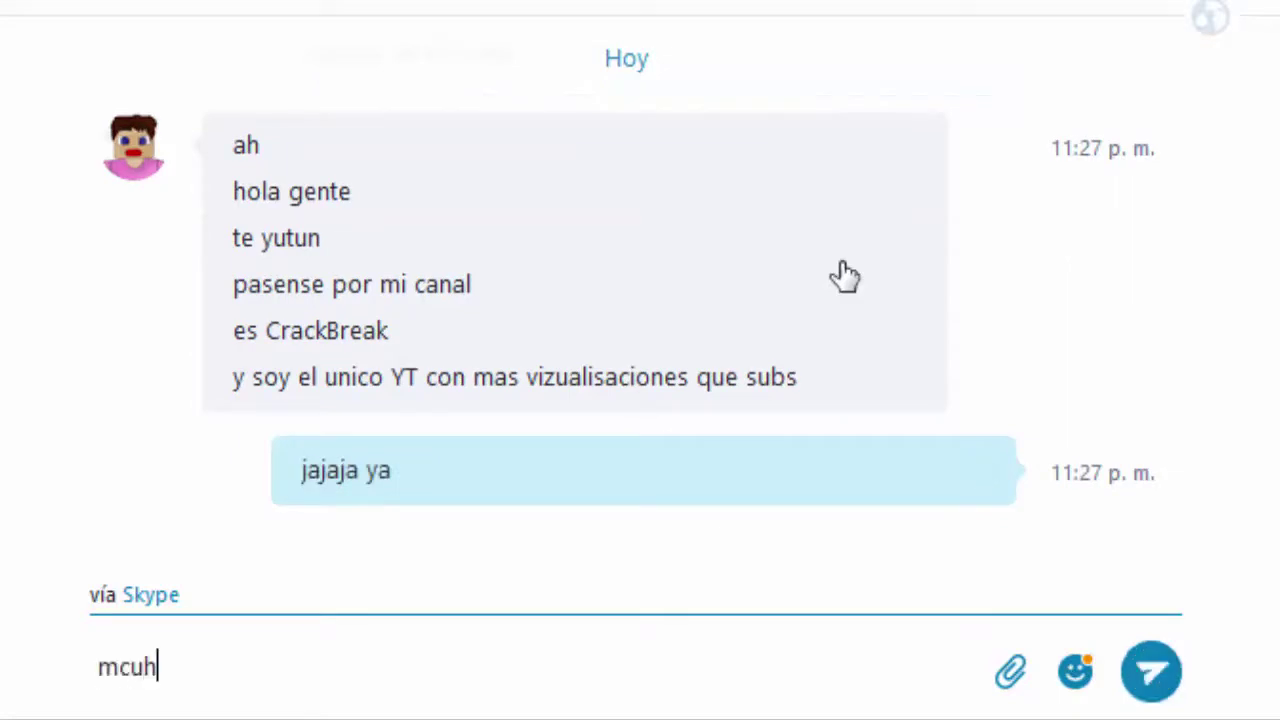
pyautogui.press('BackSpace')
pyautogui.press('BackSpace')
pyautogui.press('BackSpace')
pyautogui.write('u')
pyautogui.write('cho spa')
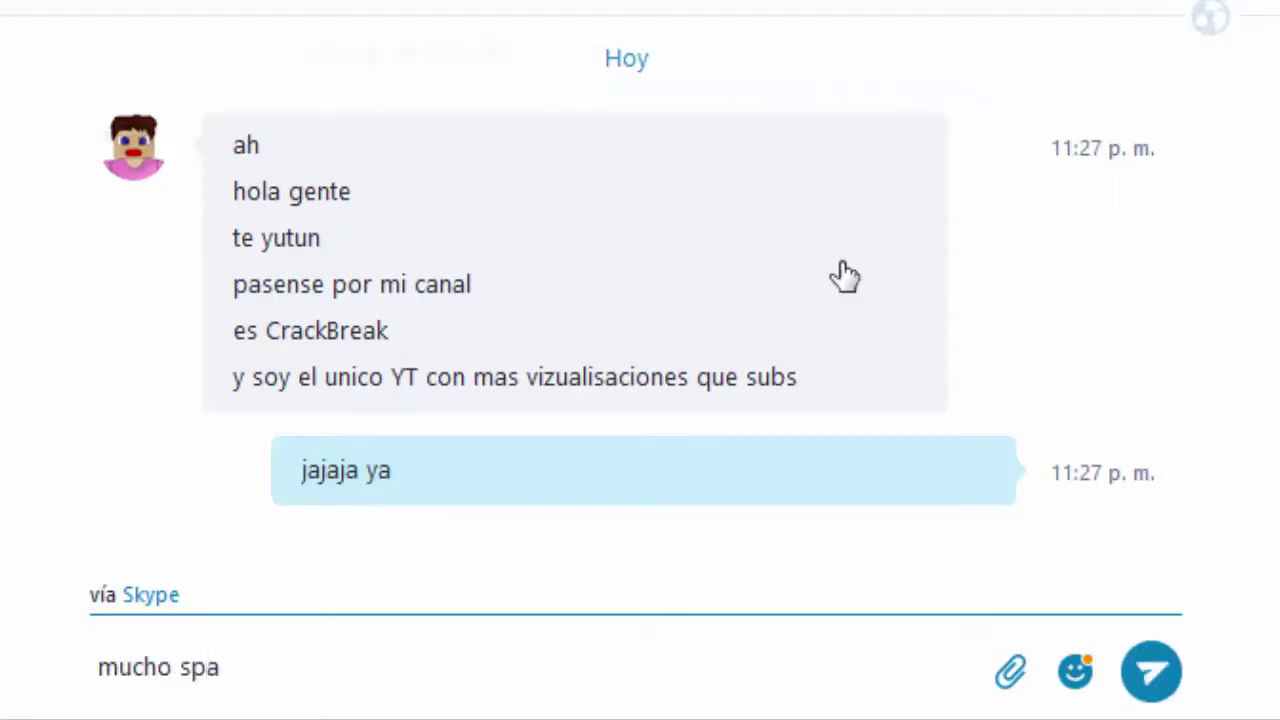
pyautogui.write('m')
pyautogui.press('Return')
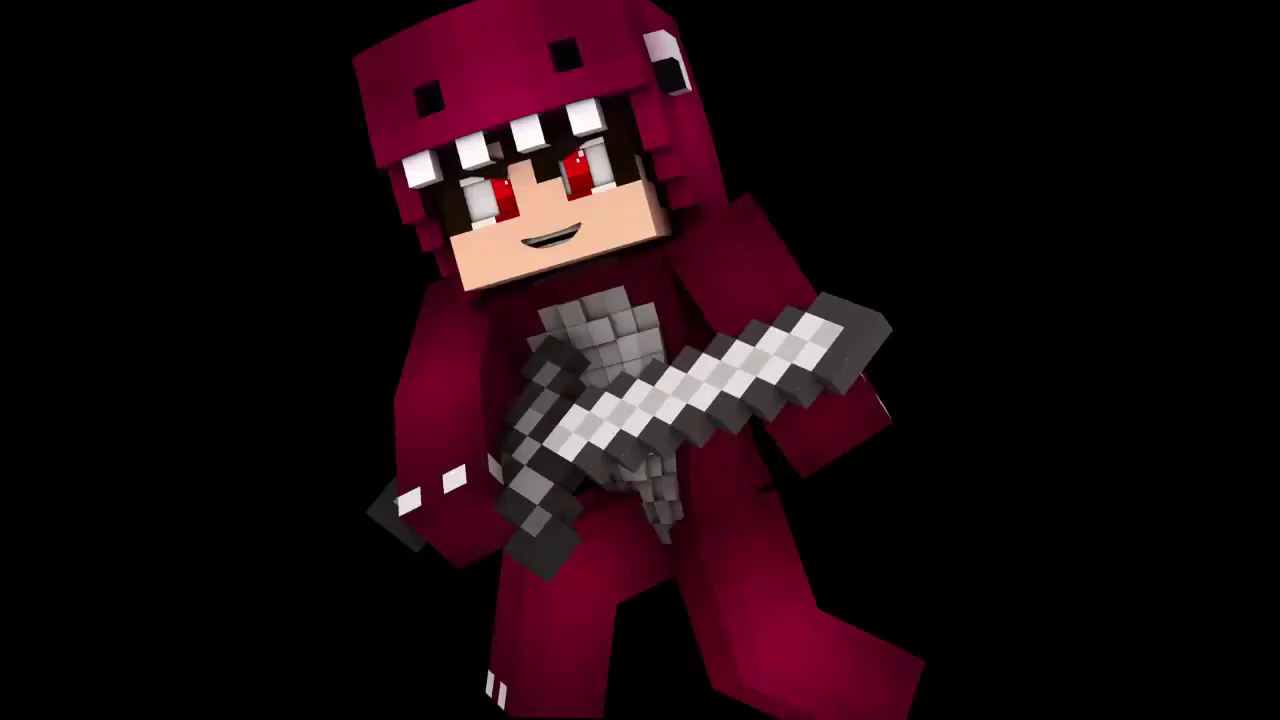